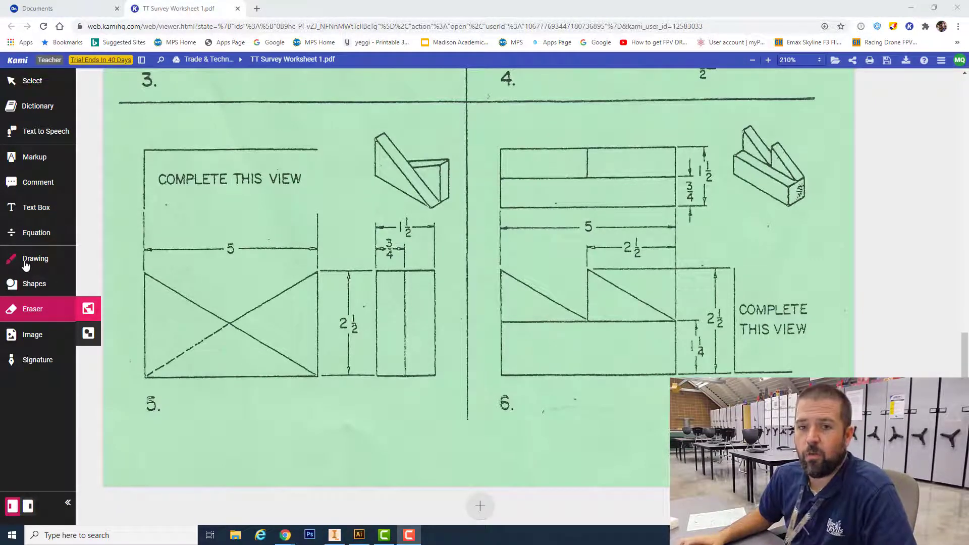
In Kami, trace problem 6's block back face and the view strip in green freehand.
left_click(27, 262)
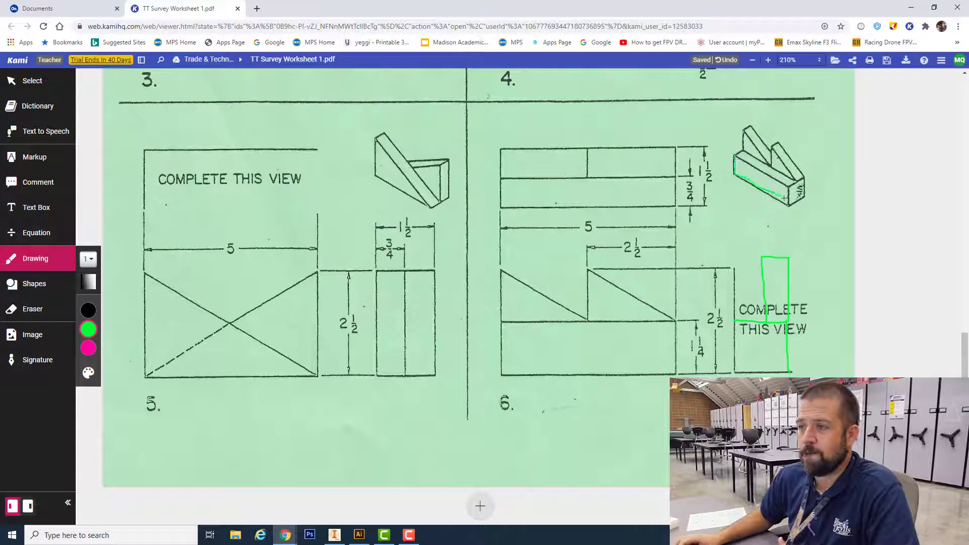
left_click_drag(784, 198, 789, 187)
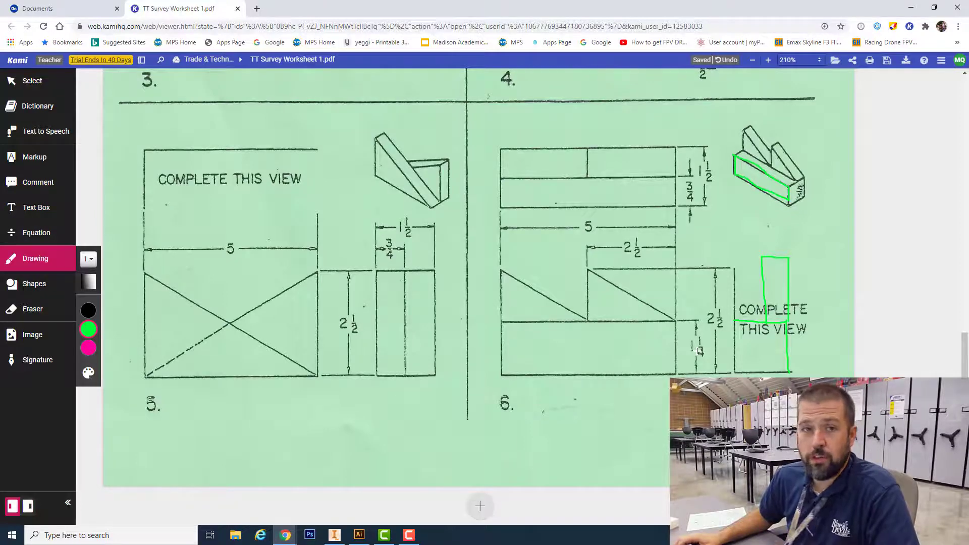
Create a new blank Onshape document named 'Part 6'.
left_click(63, 14)
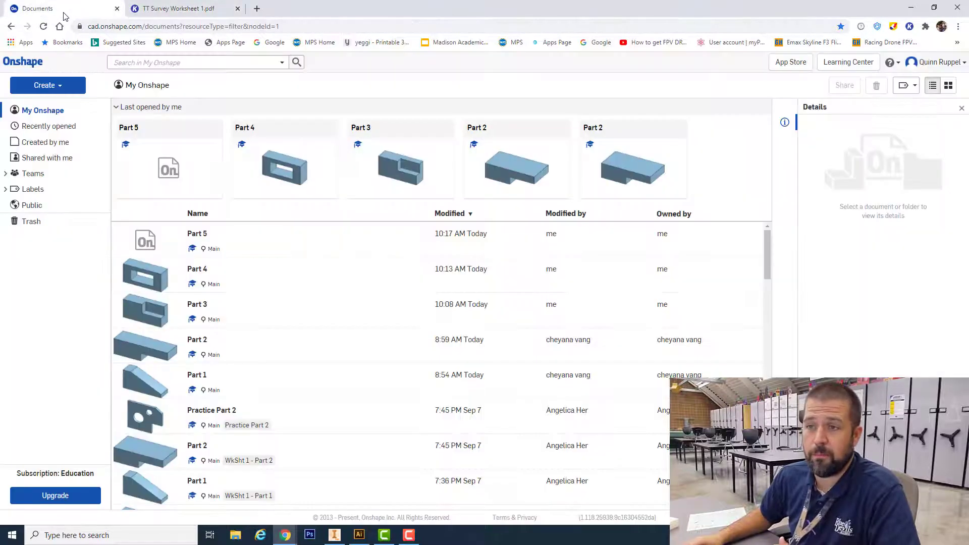
left_click(45, 87)
left_click(44, 101)
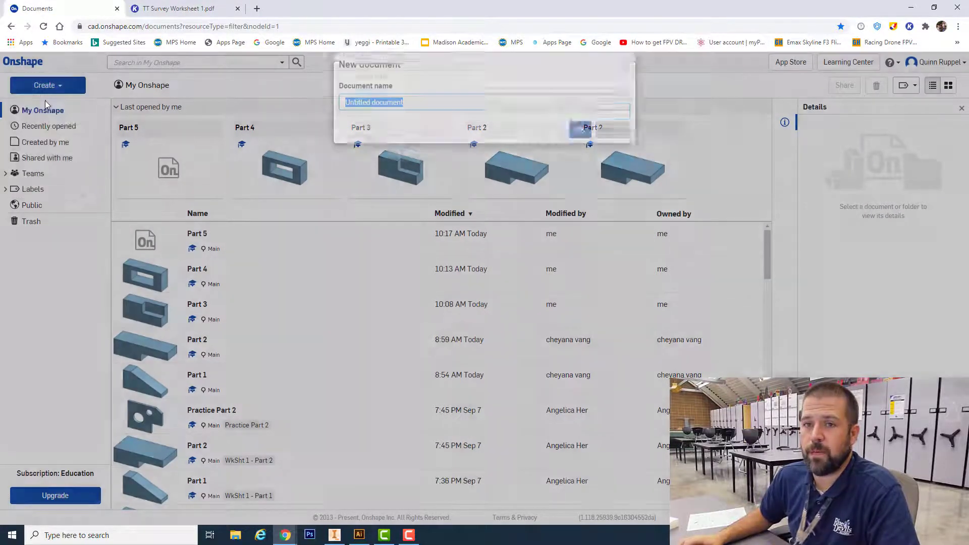
type("Par")
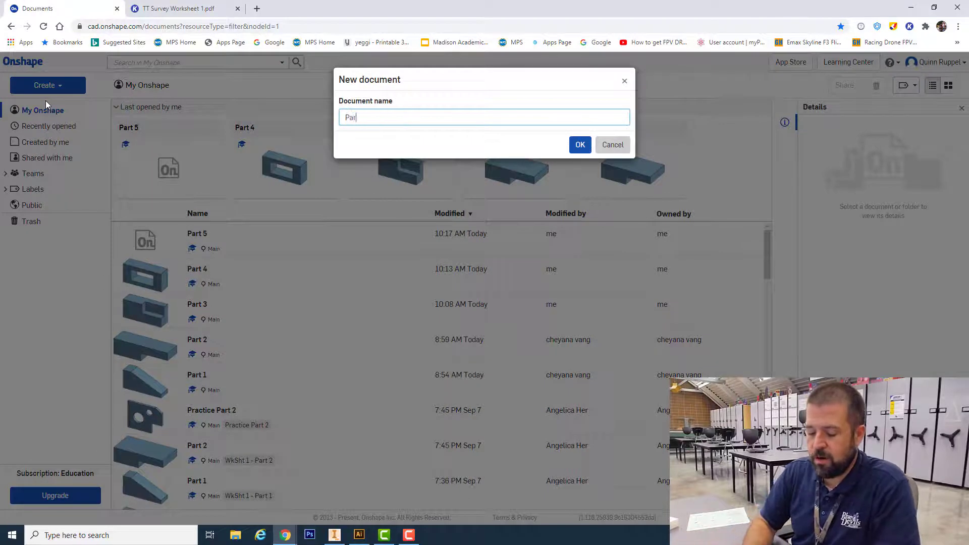
type("t 6")
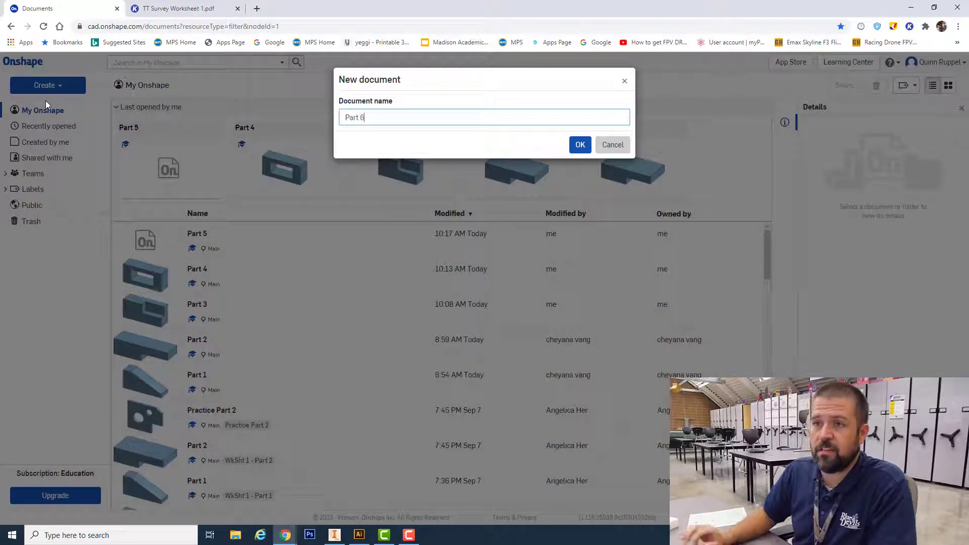
left_click(580, 146)
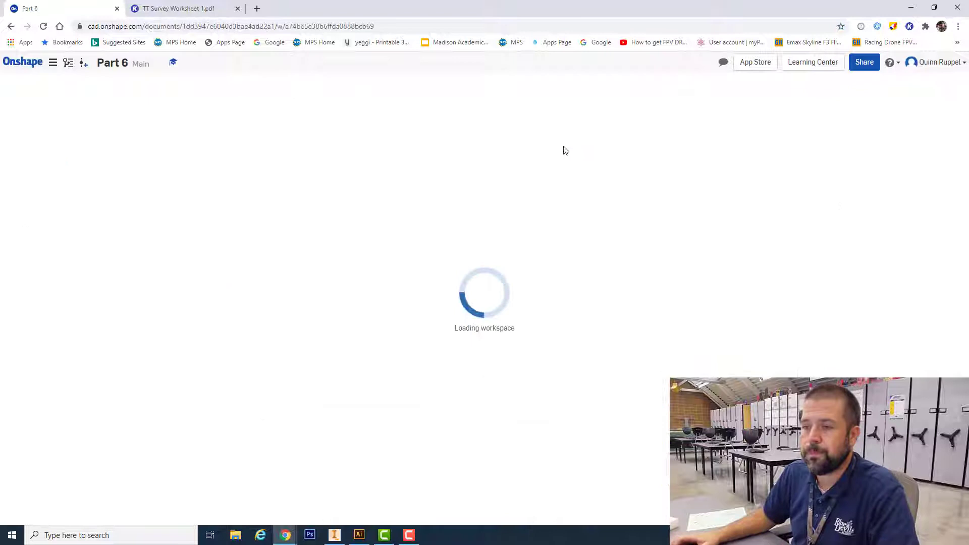
Start Sketch 1 on the Front plane, hide the Right, Front and Top planes, and face Front.
left_click(64, 81)
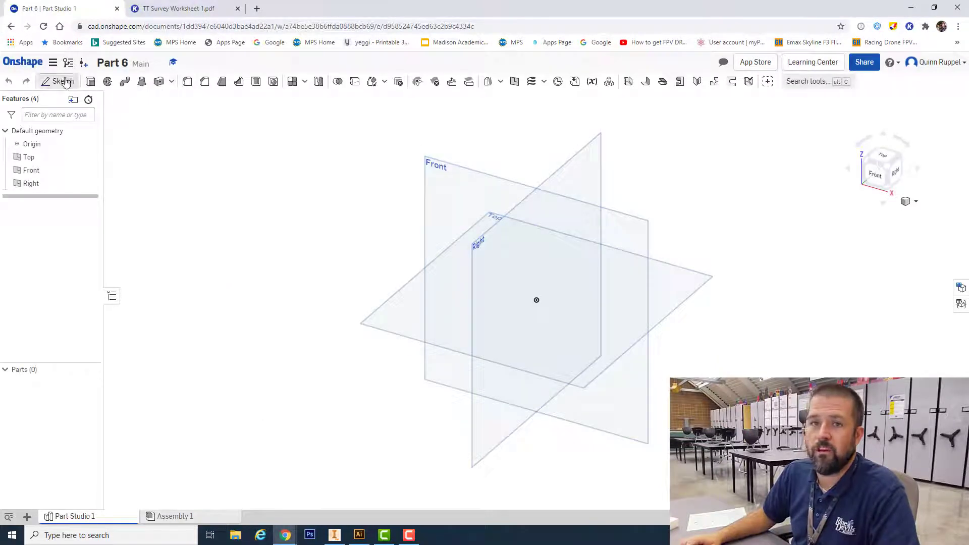
left_click(428, 166)
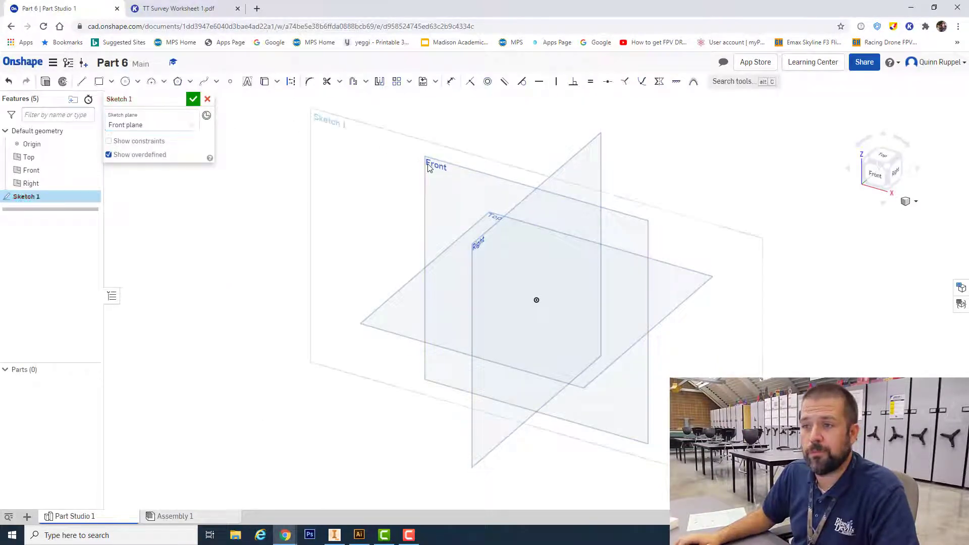
left_click(91, 183)
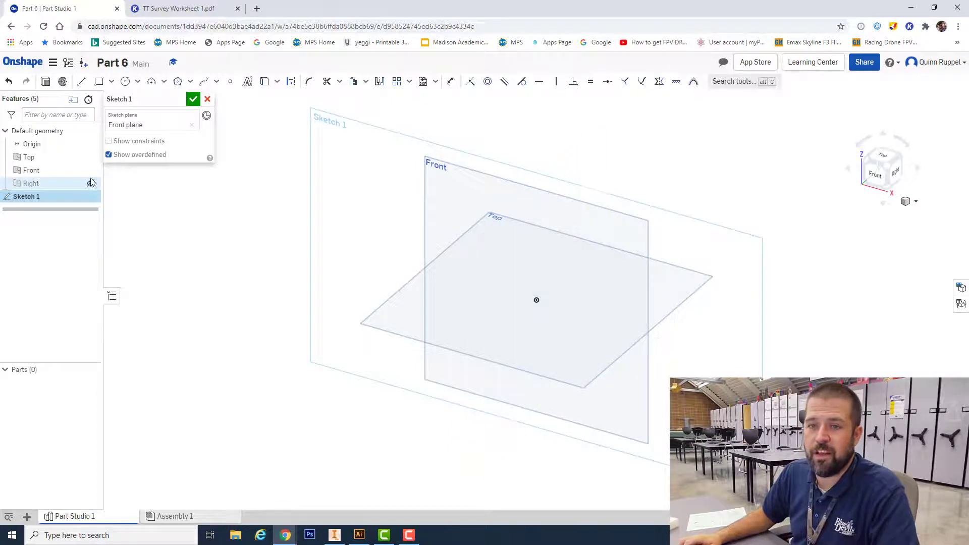
left_click(91, 172)
left_click(91, 157)
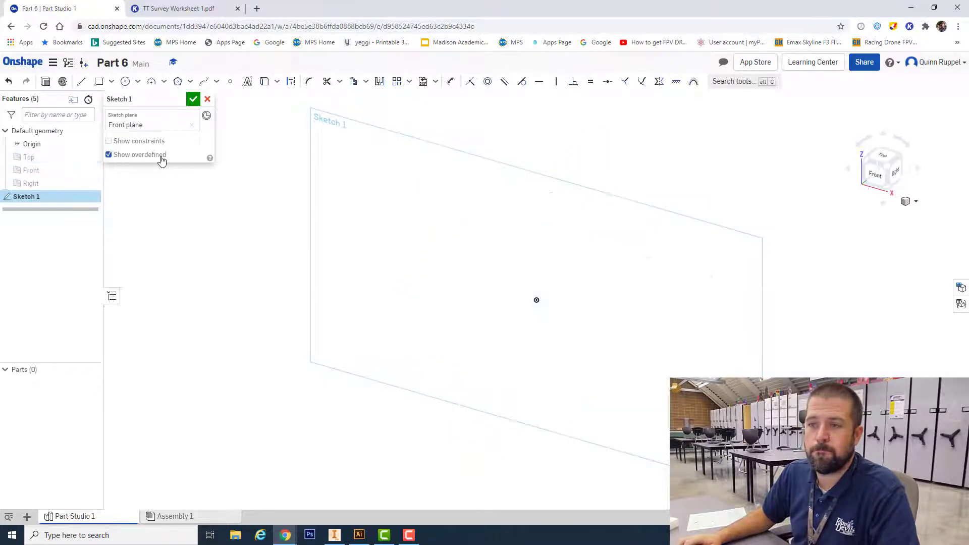
left_click(876, 179)
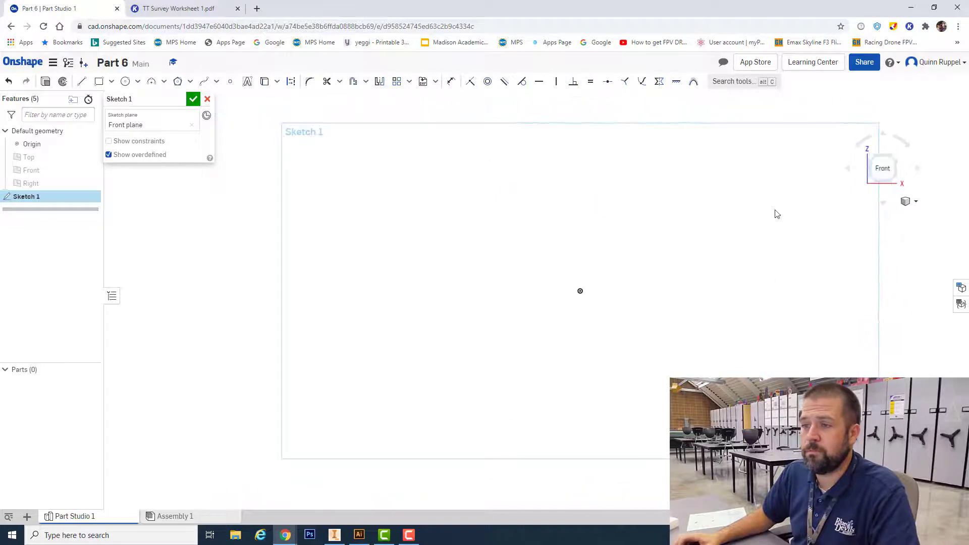
Mark the sloped rib's lower corner in Kami with a green dot, then return to Onshape.
left_click(166, 9)
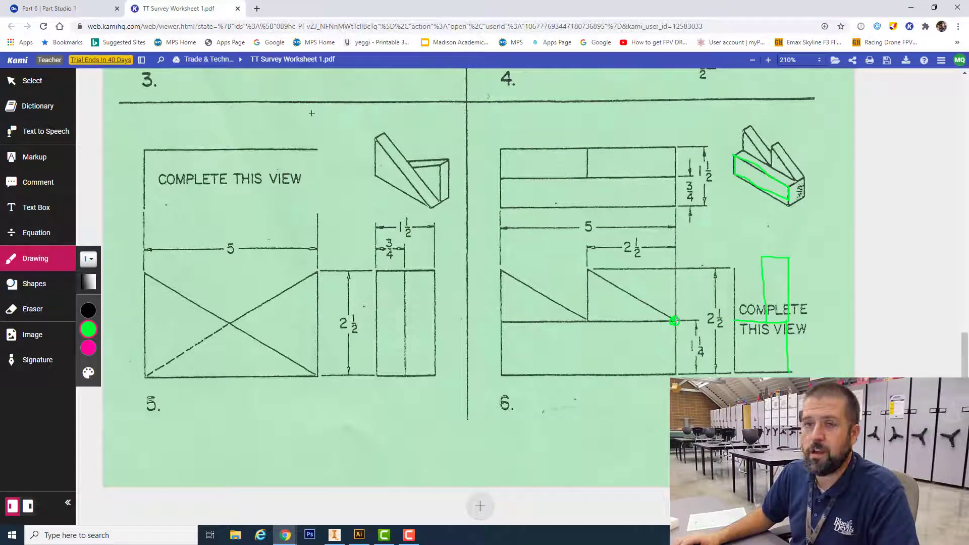
left_click(675, 322)
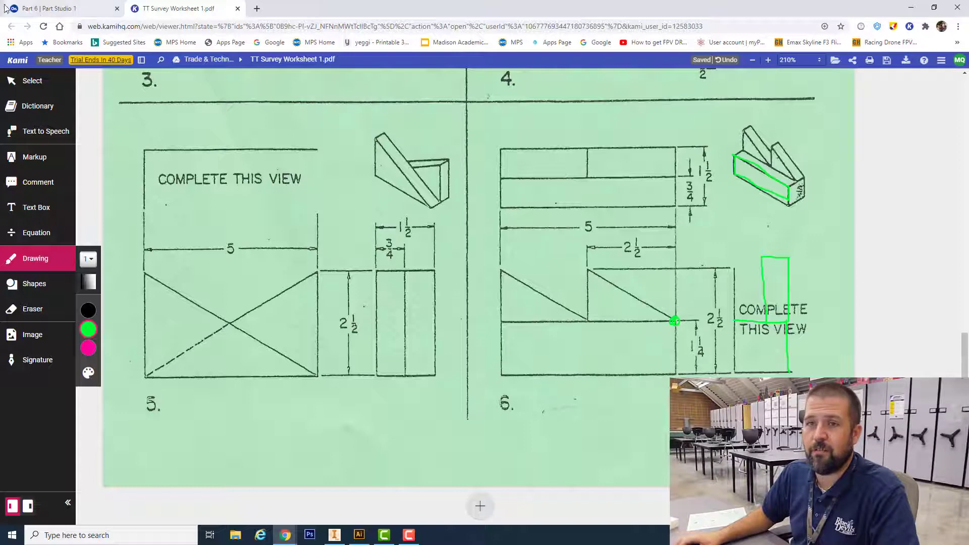
left_click(49, 9)
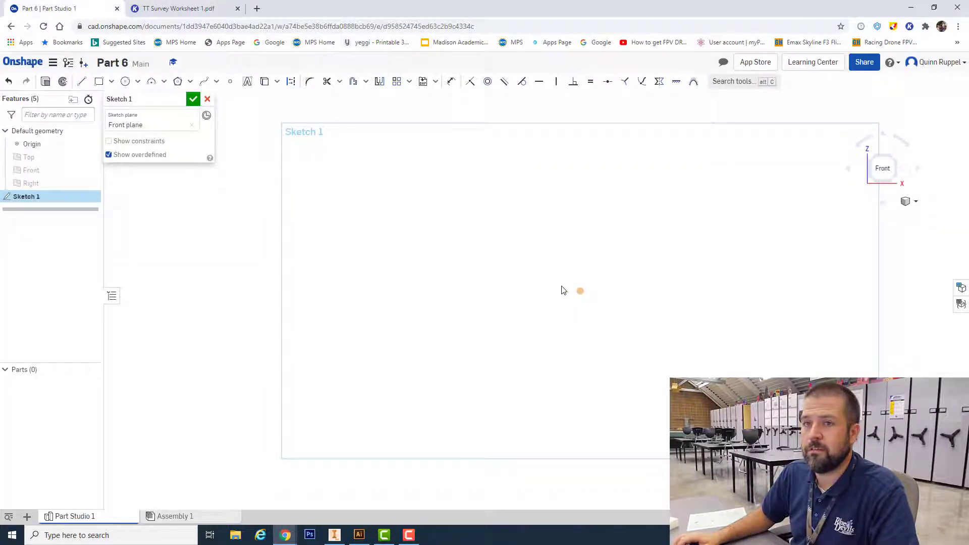
Draw a closed 5 by 1.25 rectangle from the origin with lines.
key("l")
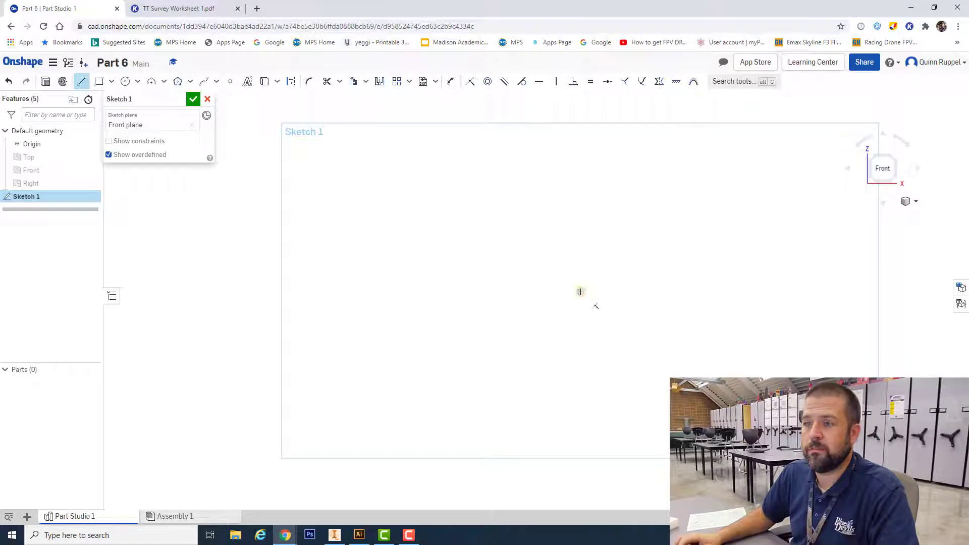
left_click(580, 291)
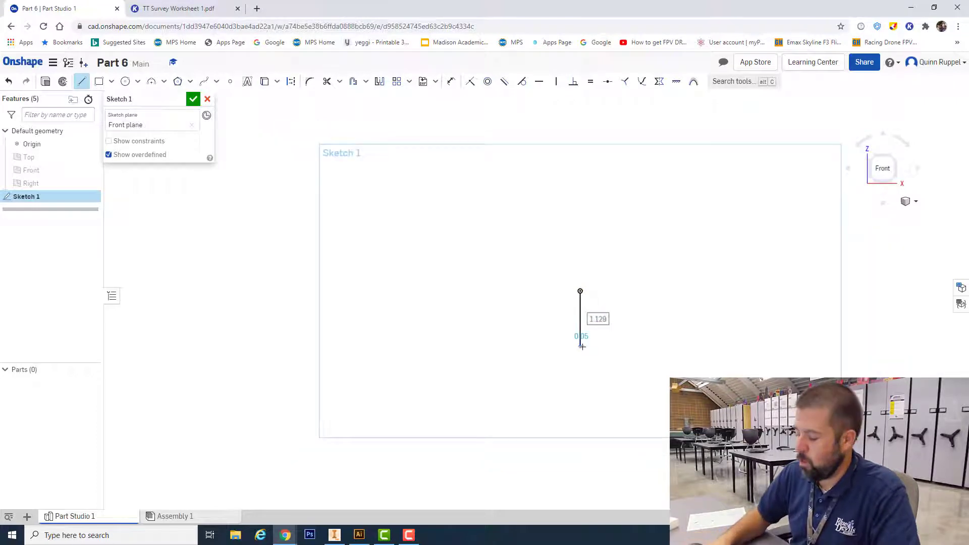
type("1.25")
key("Return")
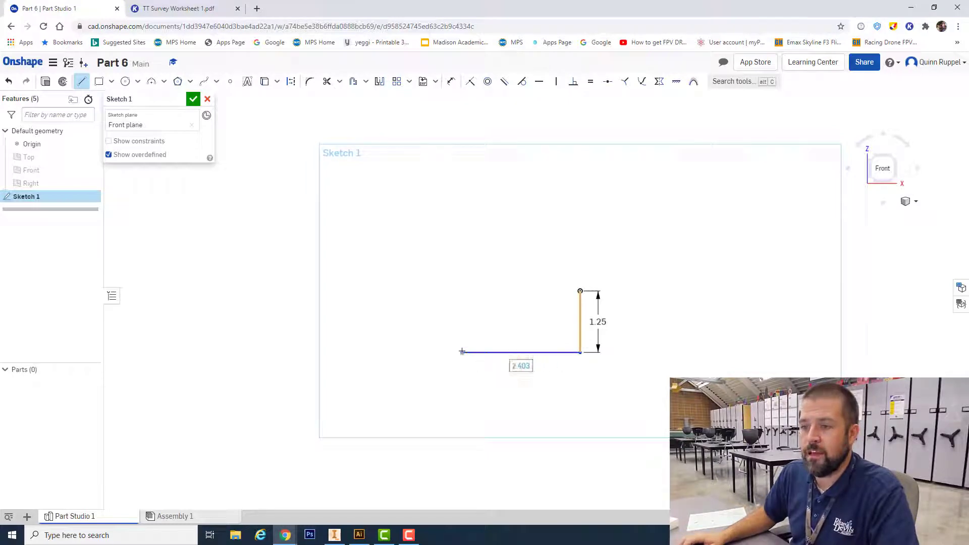
type("5")
key("Return")
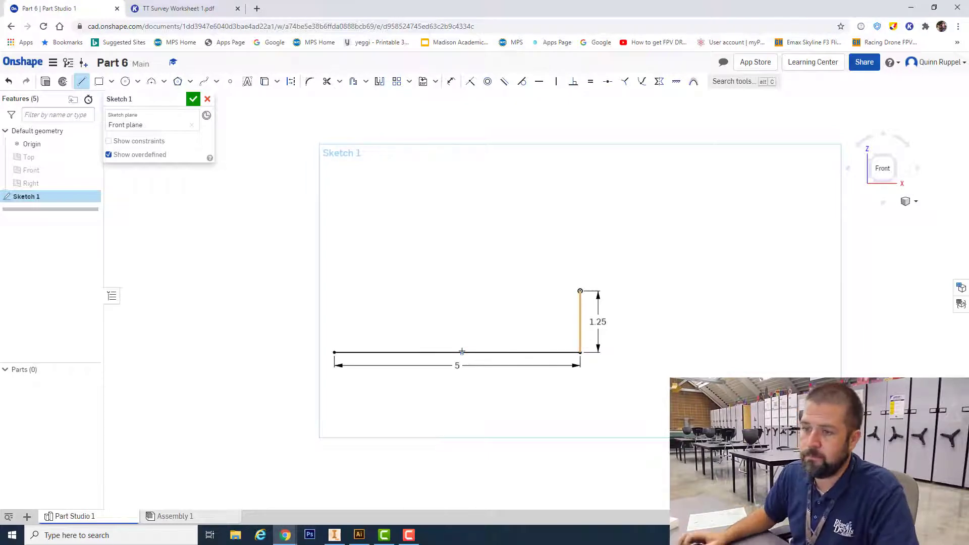
left_click(334, 290)
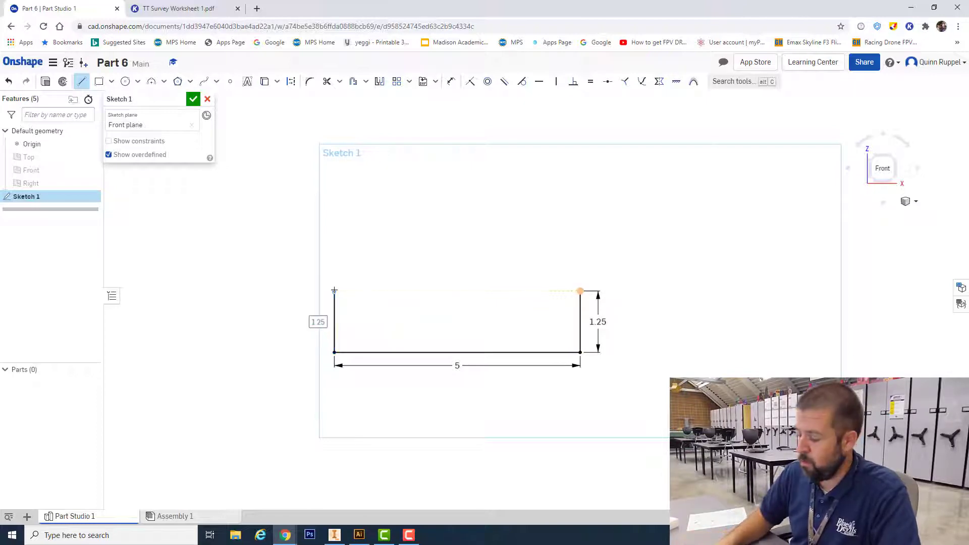
key("Return")
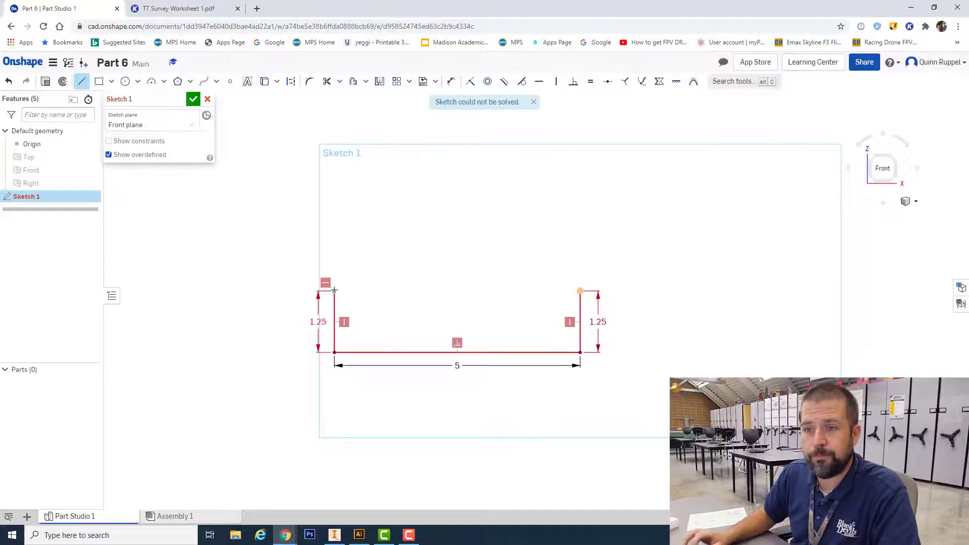
left_click(581, 292)
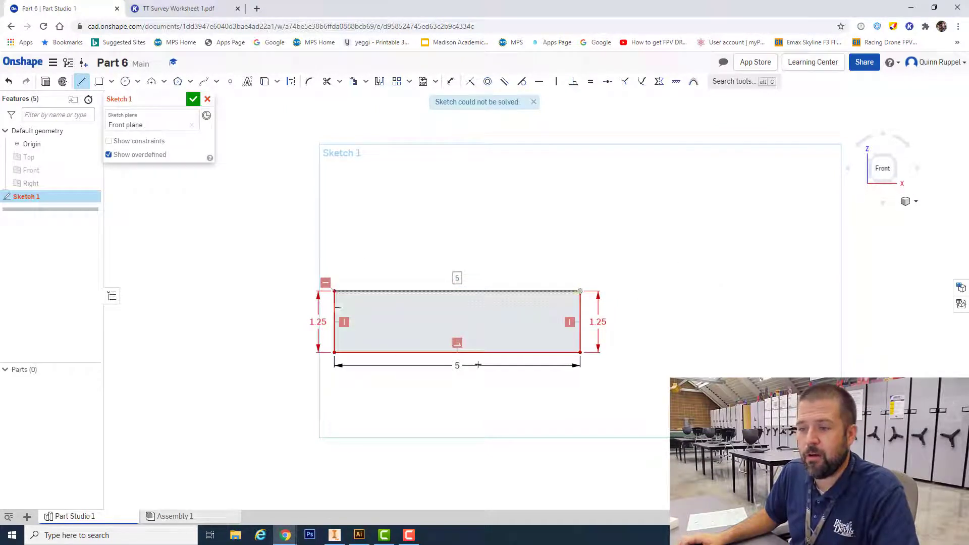
Finish Sketch 1 and switch to an isometric view.
left_click(193, 99)
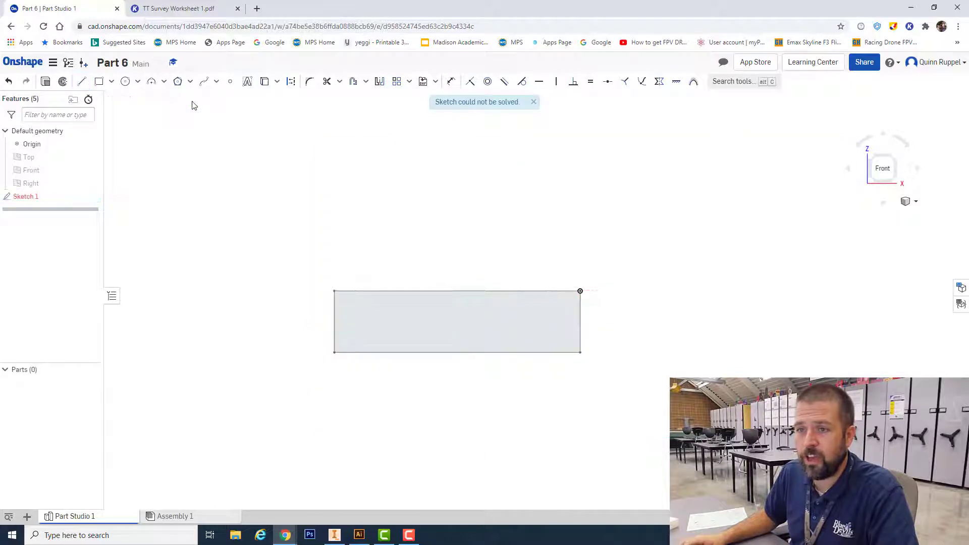
left_click(911, 202)
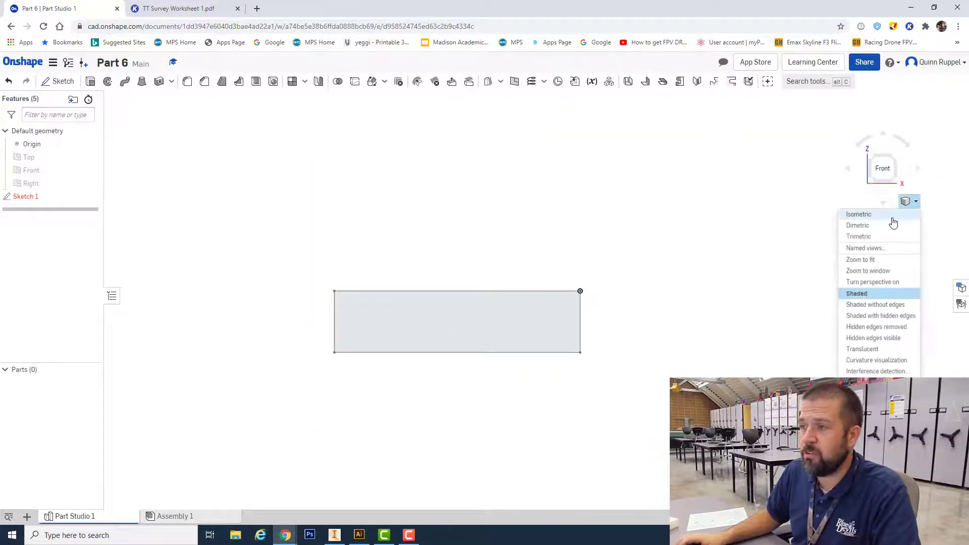
left_click(891, 217)
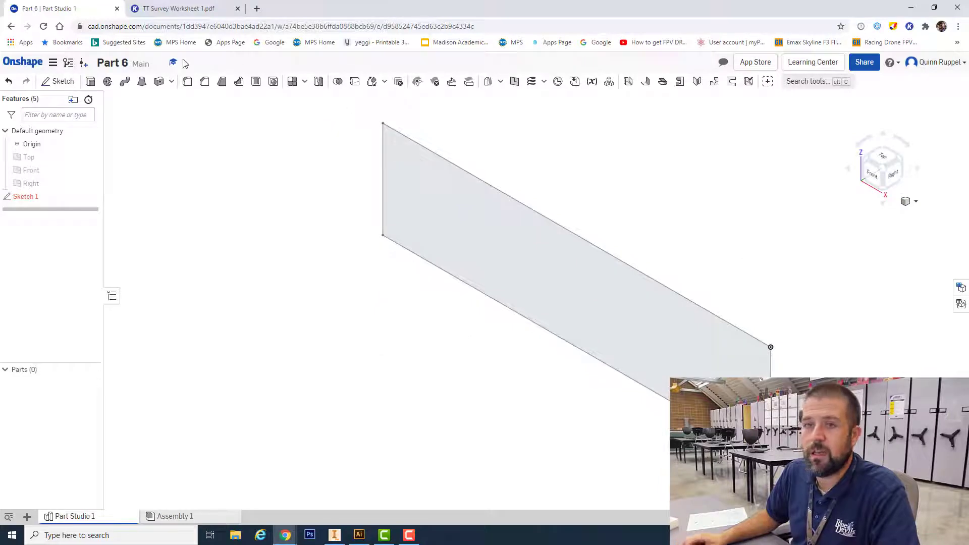
Extrude the 5 × 1.25 rectangle 1.5 deep as Extrude 1.
left_click(91, 82)
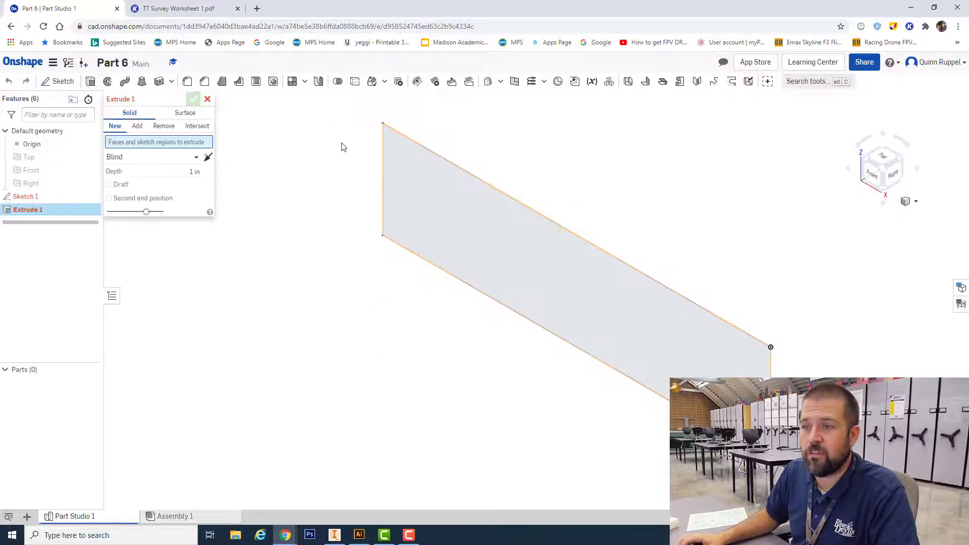
left_click(447, 189)
left_click(198, 12)
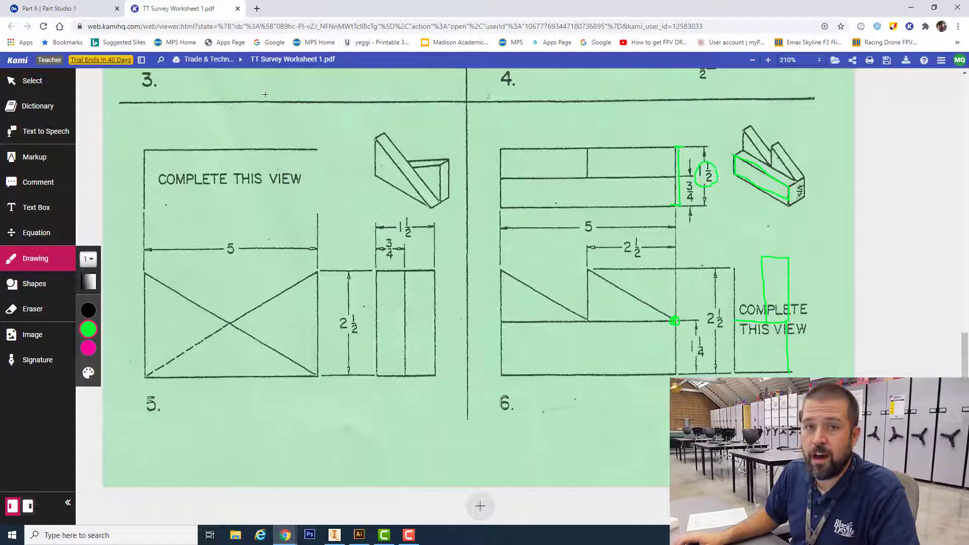
left_click(65, 9)
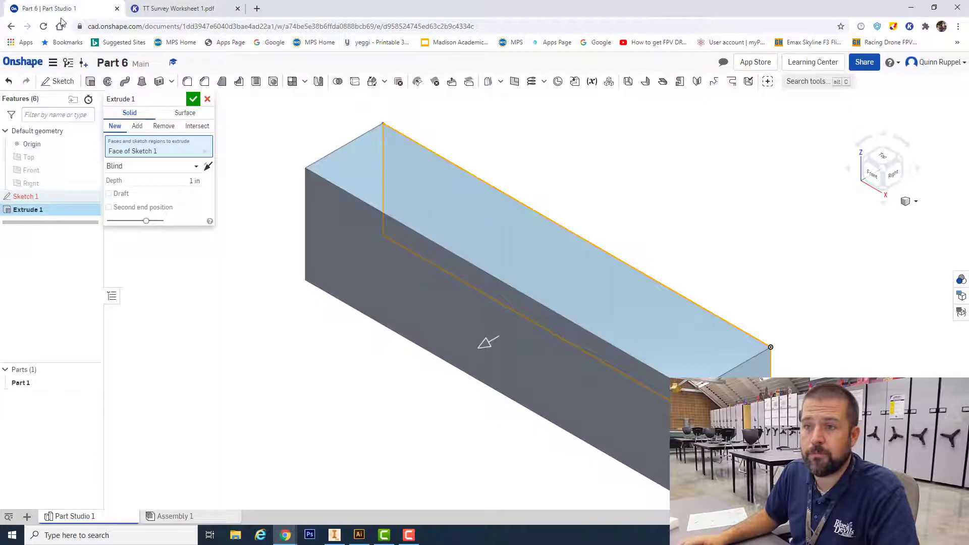
left_click(172, 177)
type("1.5")
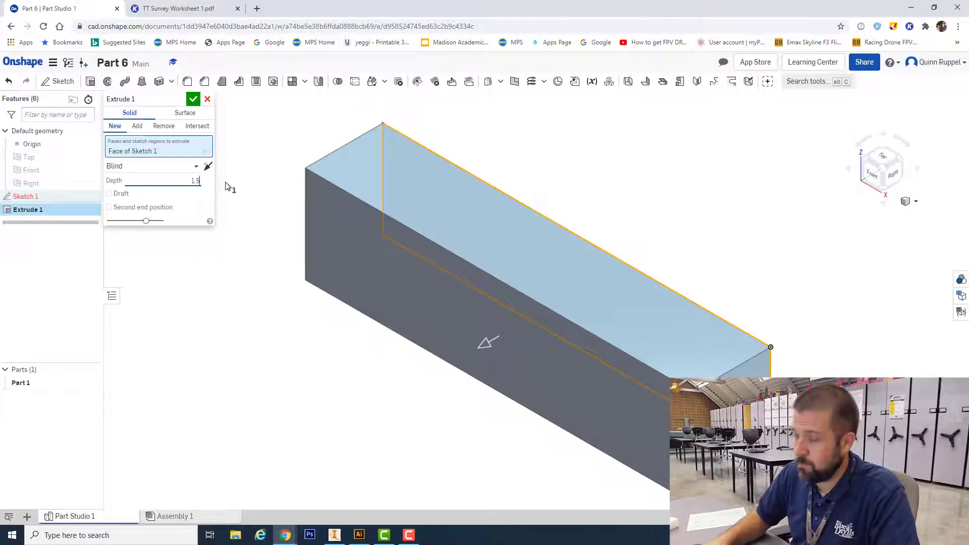
left_click(193, 100)
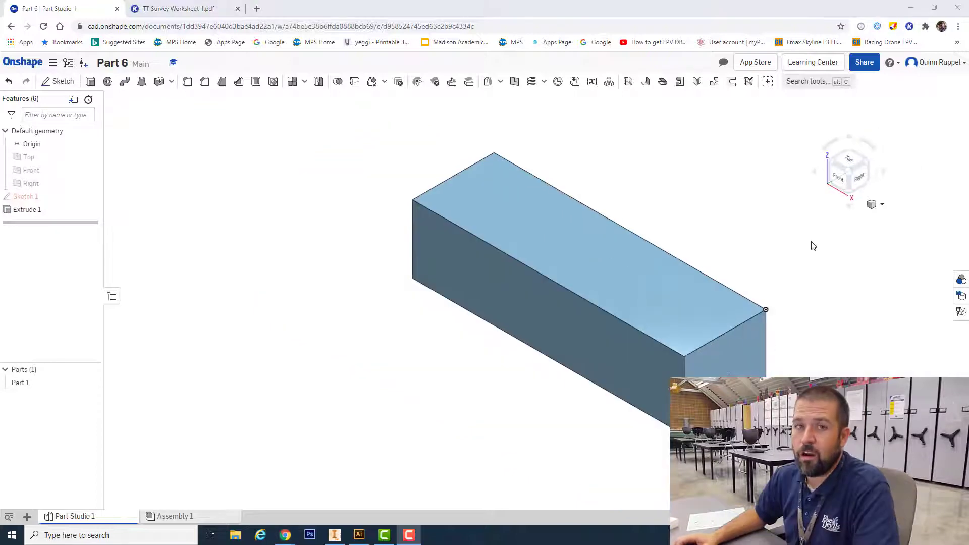
left_click(201, 11)
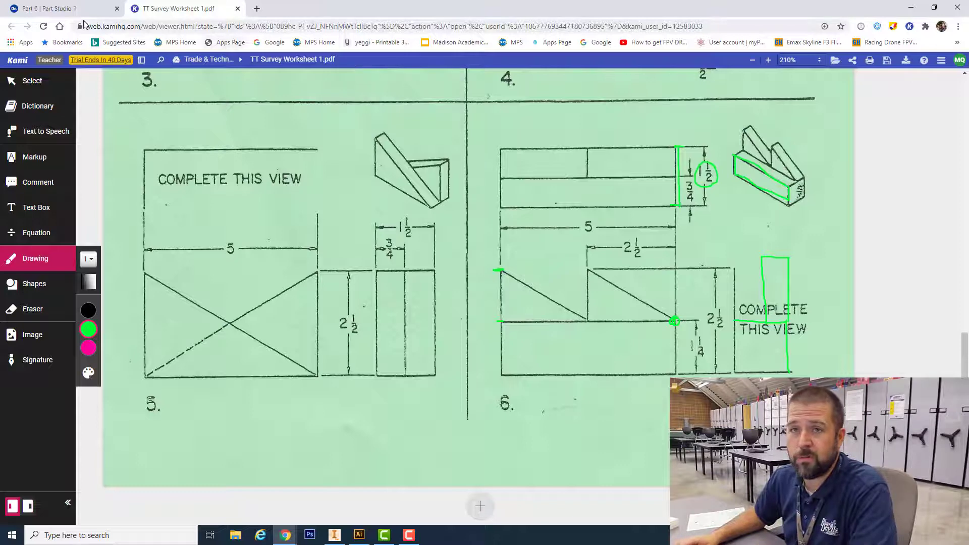
left_click(66, 12)
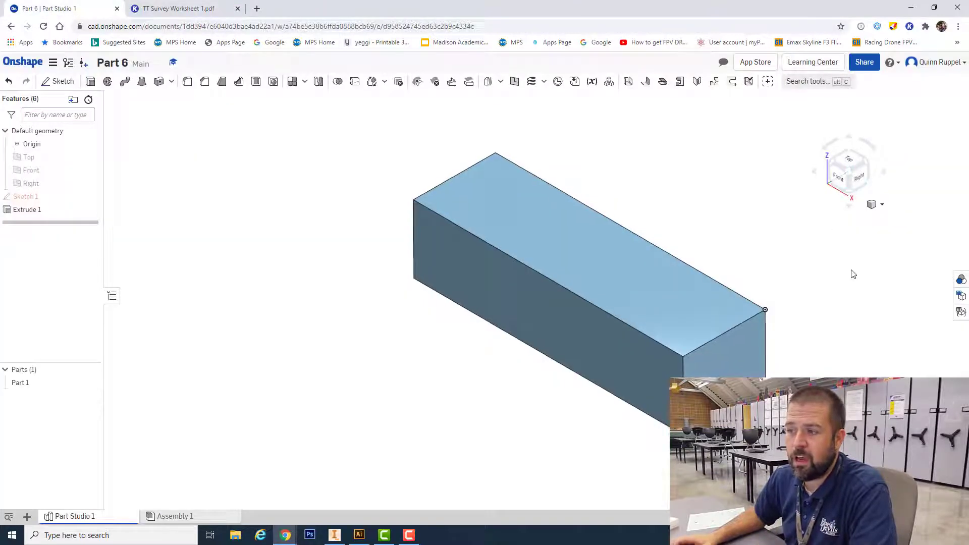
Orient to the Back view and open Sketch 2 on the block's back face.
right_click_drag(850, 273, 825, 224)
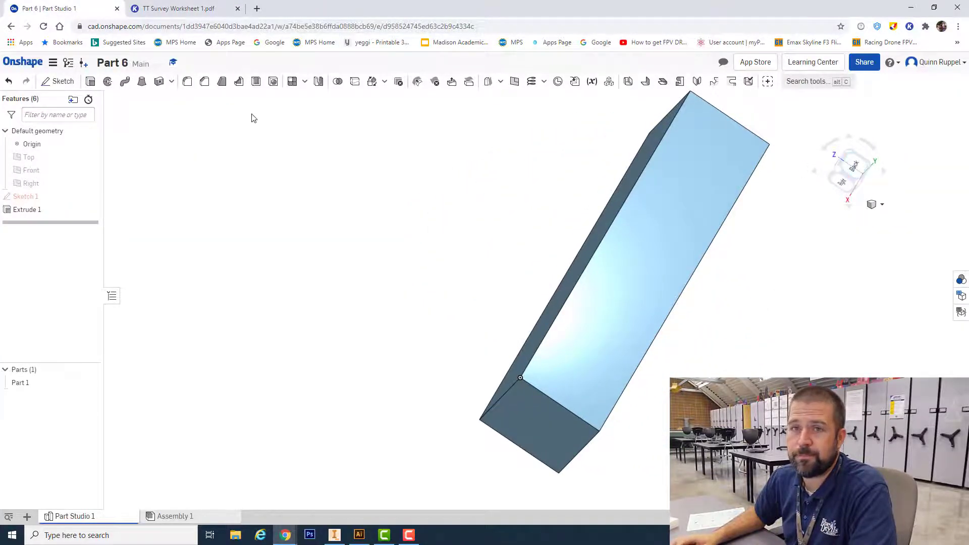
left_click(850, 170)
scroll(682, 191, "down", 3)
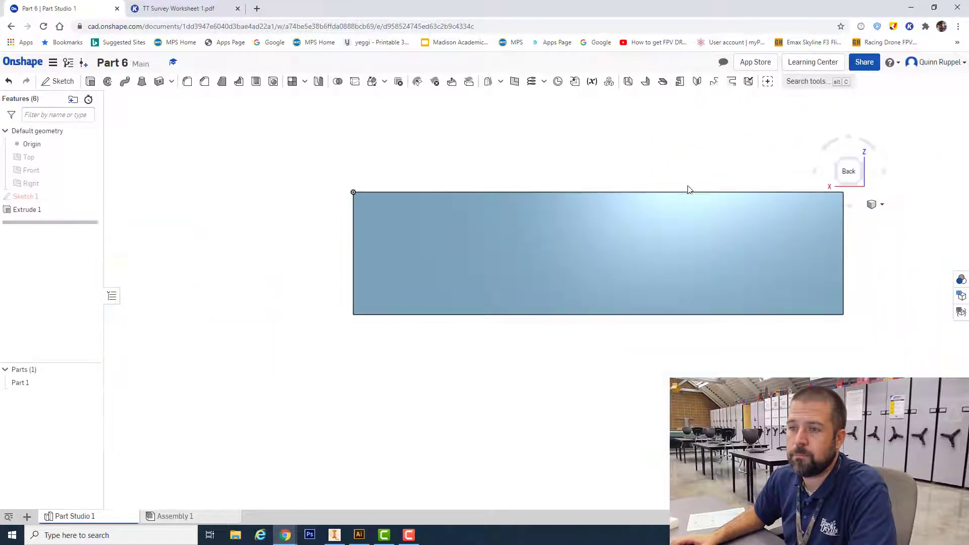
left_click(58, 82)
left_click(411, 302)
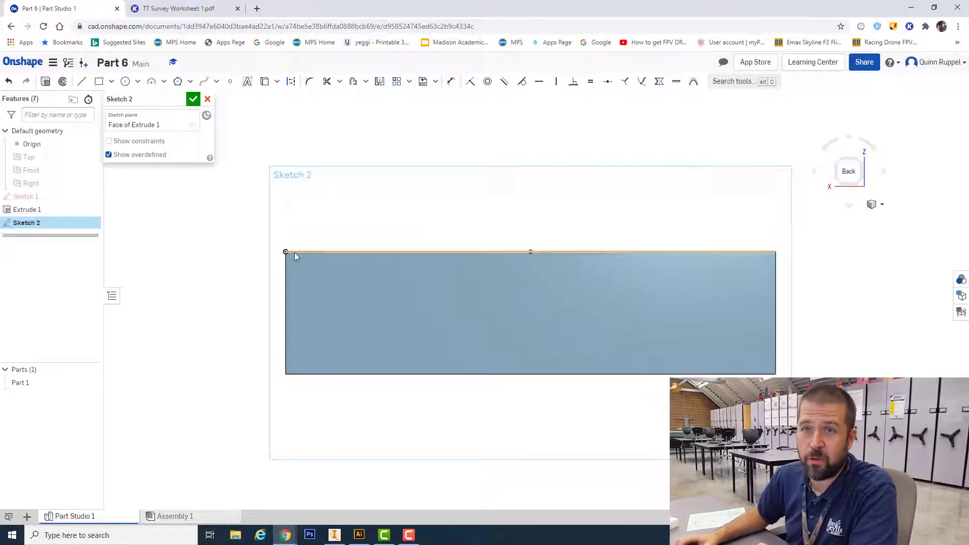
left_click(212, 9)
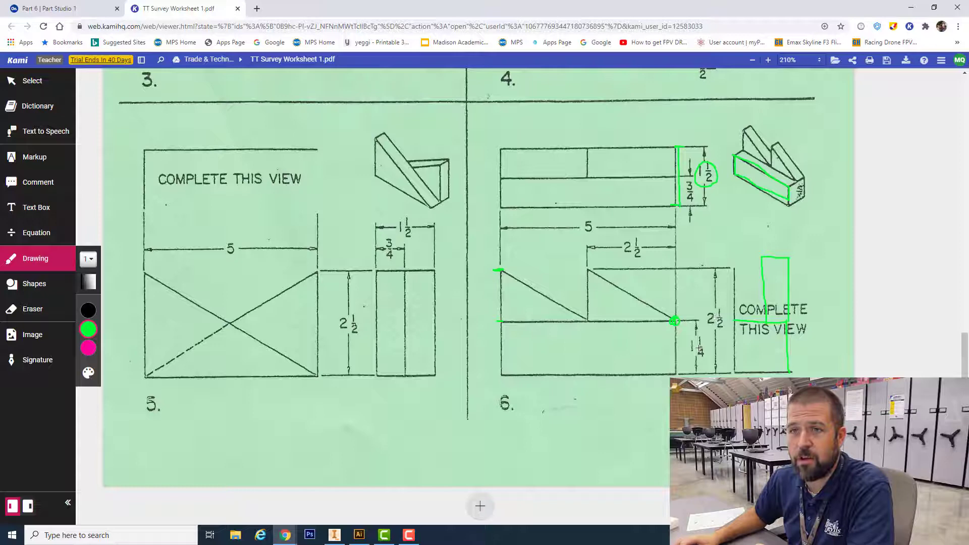
left_click(60, 9)
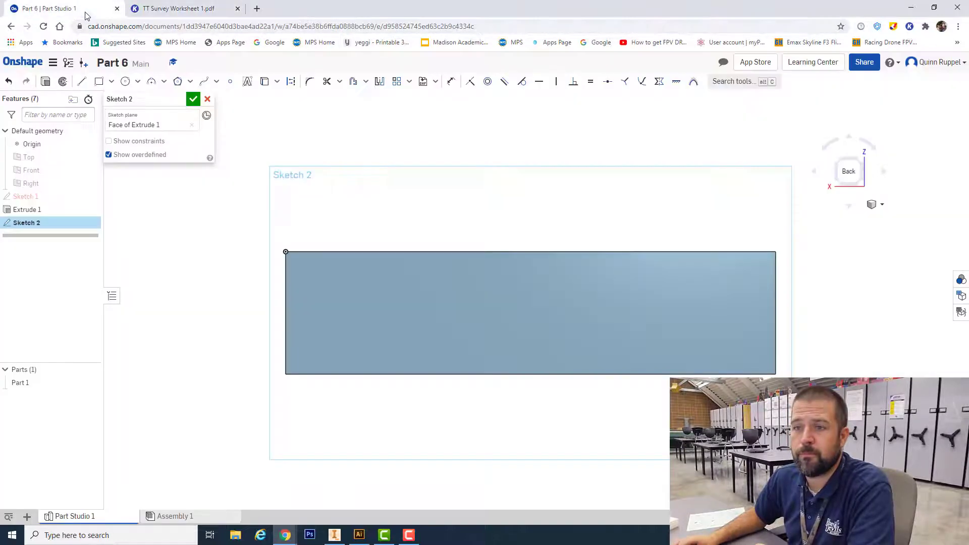
left_click(83, 81)
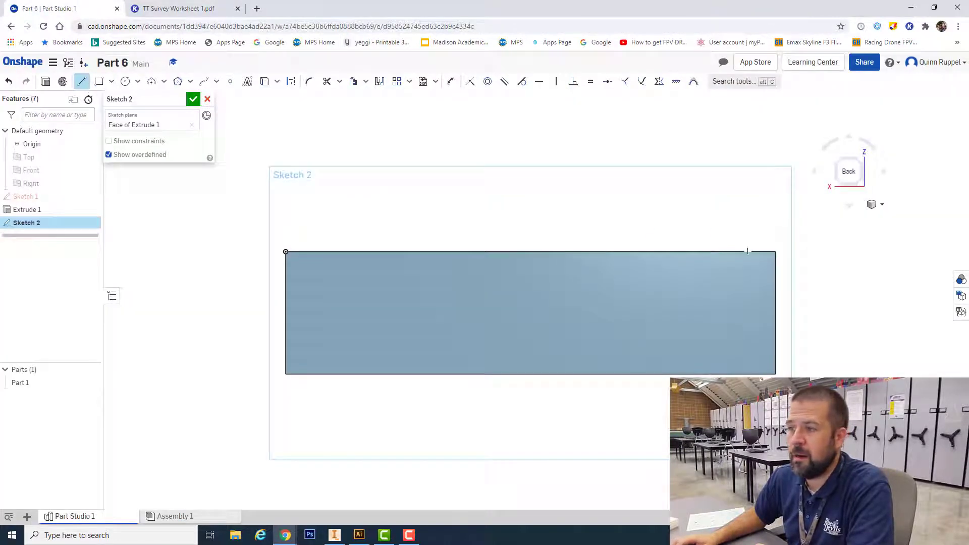
Draw two adjacent right triangles with 1.25-tall vertical sides along the block's top edge.
left_click(775, 250)
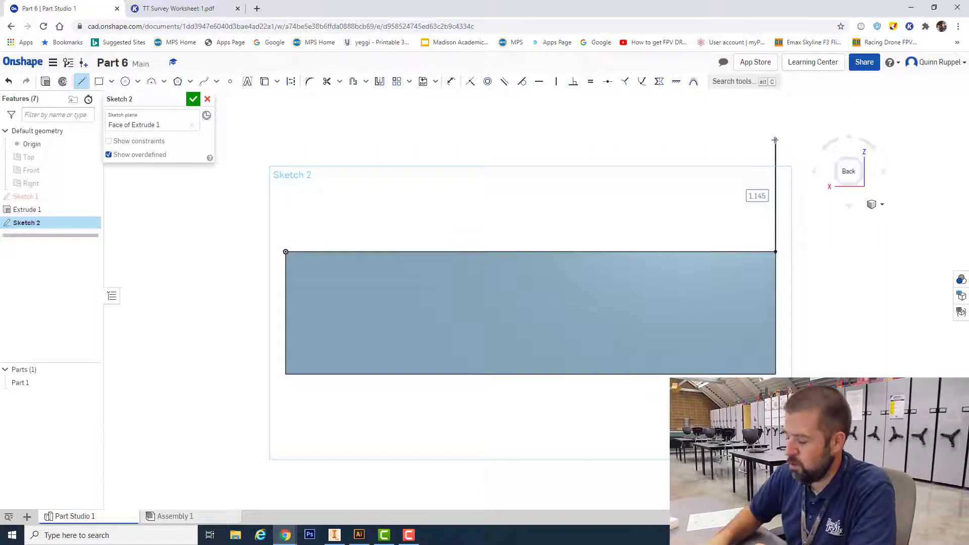
type("1.25")
key("Return")
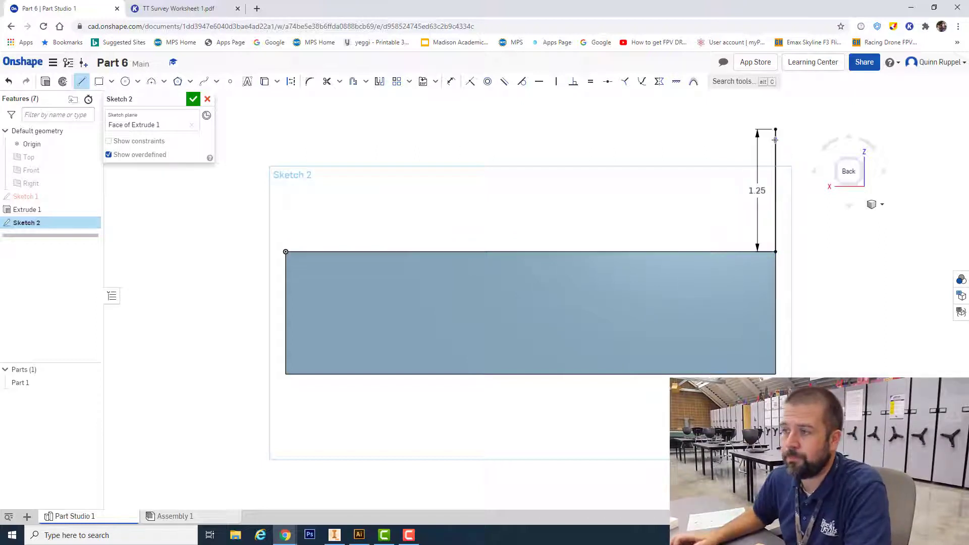
left_click(530, 252)
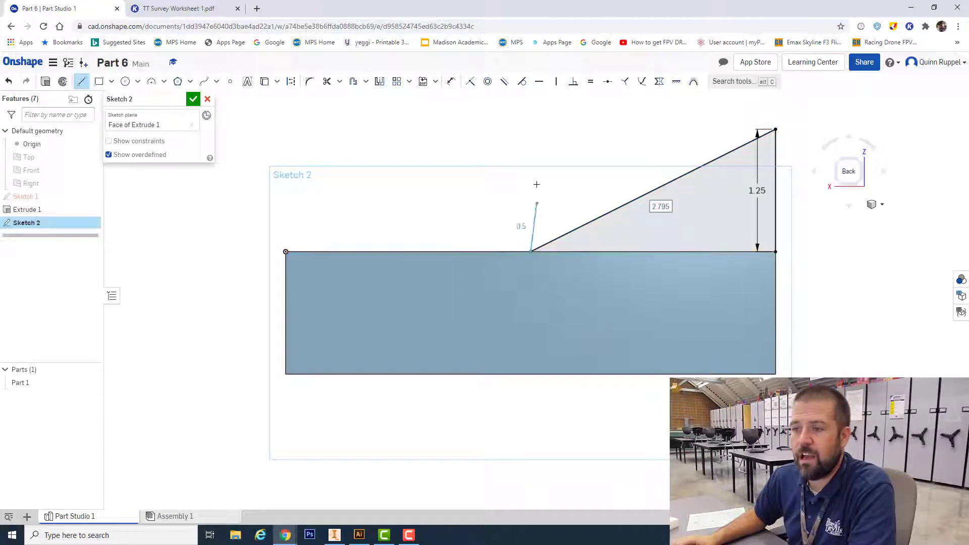
left_click(530, 134)
type("1.25")
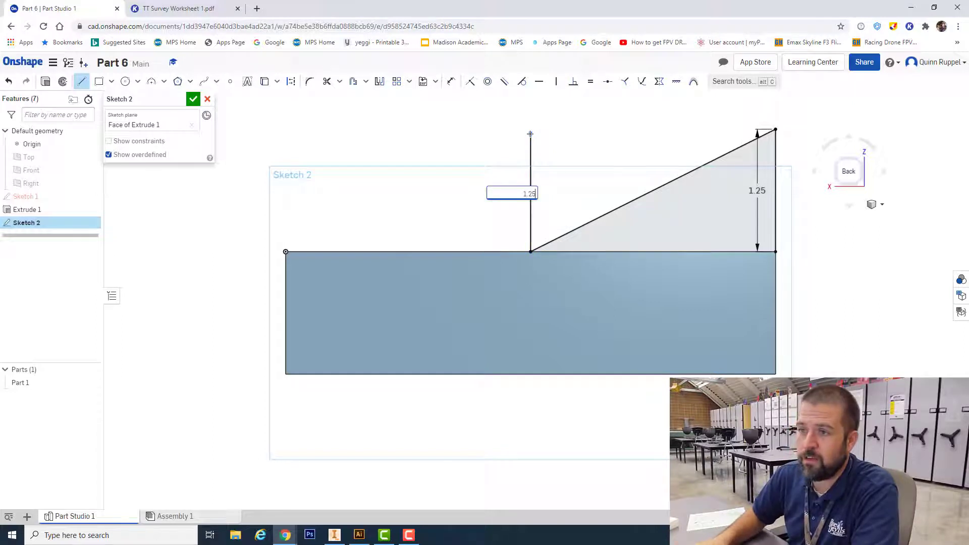
key("Return")
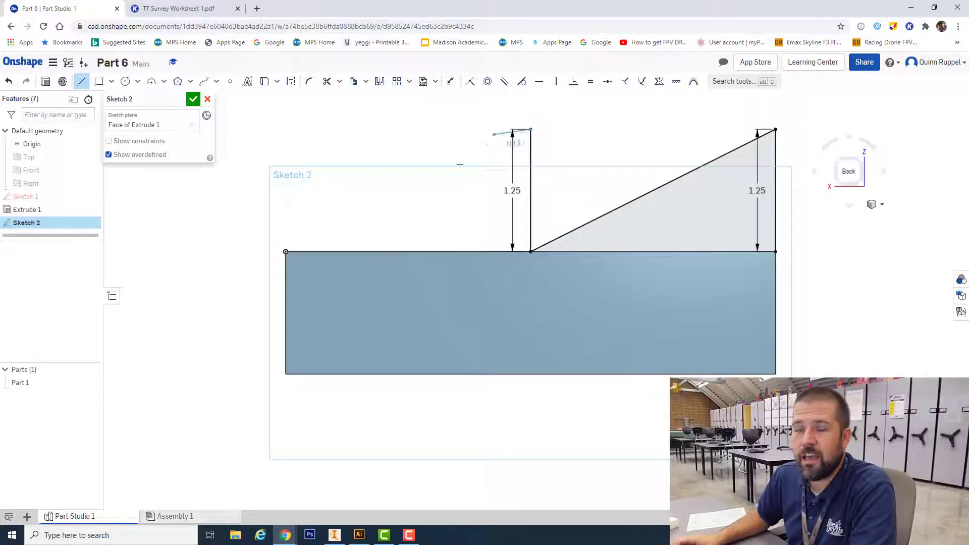
left_click(286, 252)
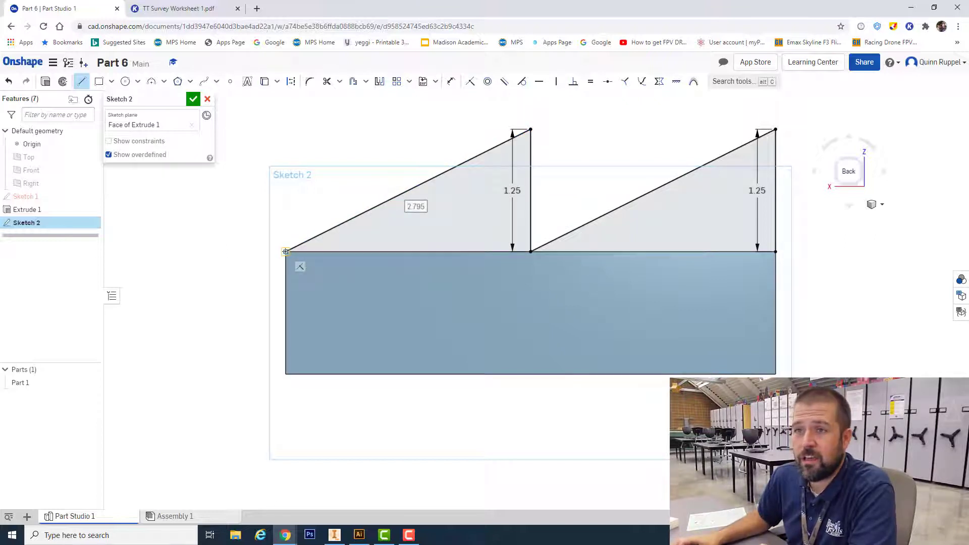
Dimension the left triangle's base between the block's corner and middle vertex as 2.5.
left_click(450, 81)
left_click(287, 251)
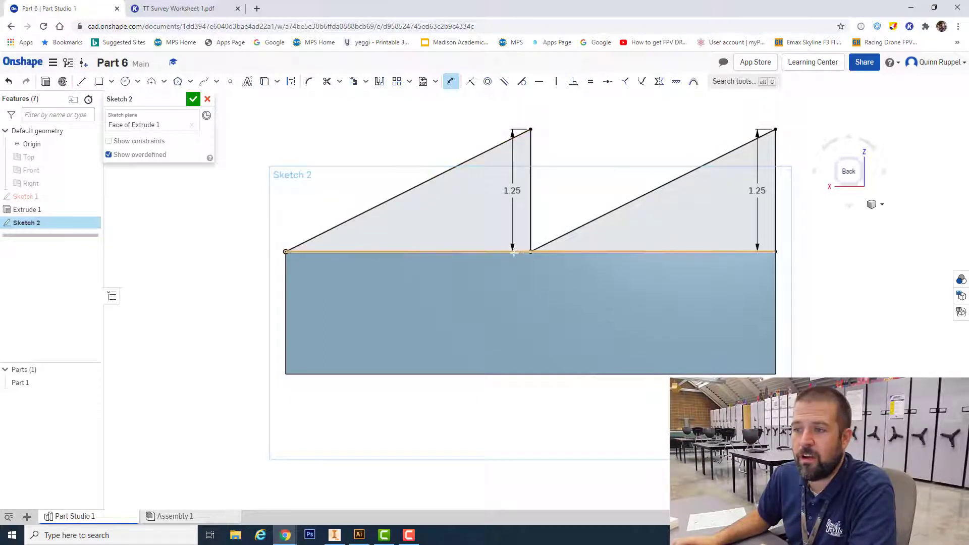
left_click(530, 252)
left_click(445, 272)
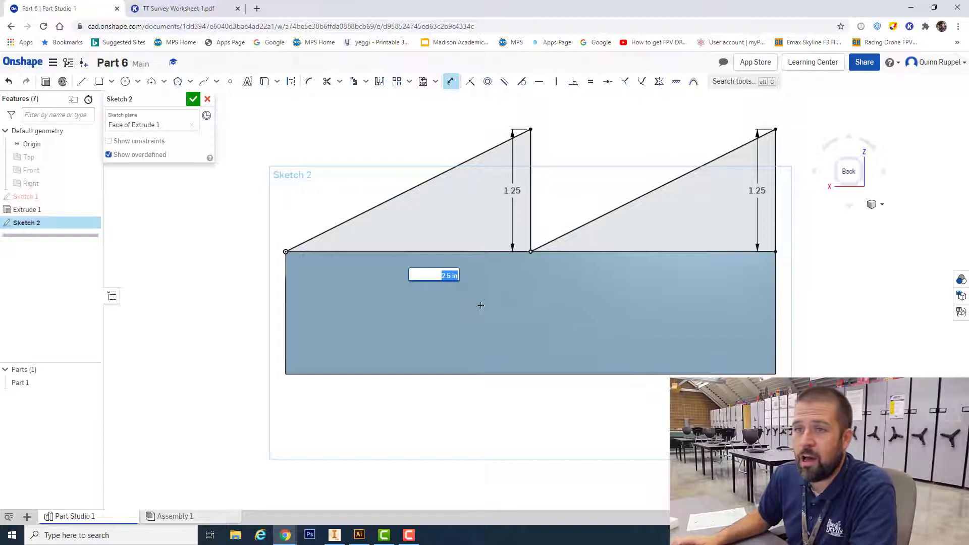
Finish Sketch 2 and switch to an isometric view.
left_click(194, 100)
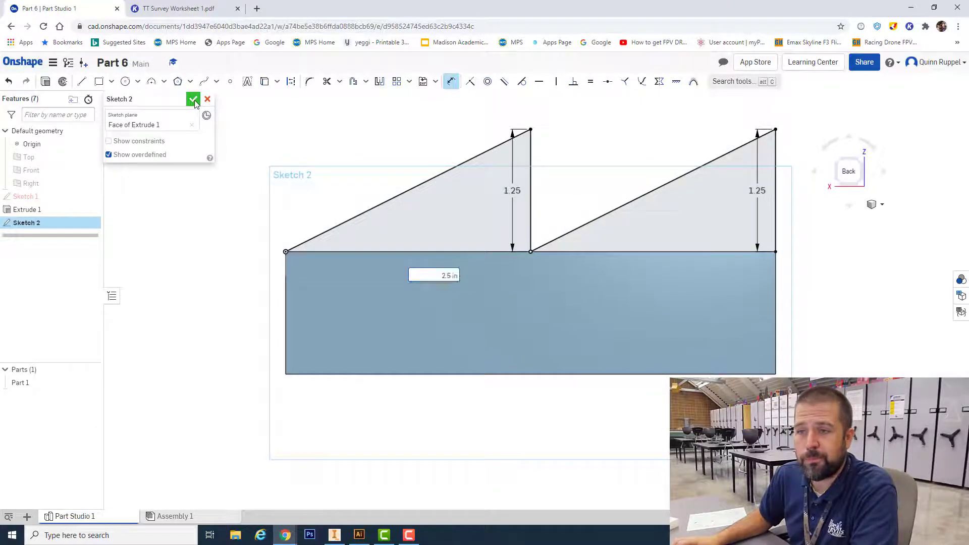
left_click(873, 211)
left_click(864, 217)
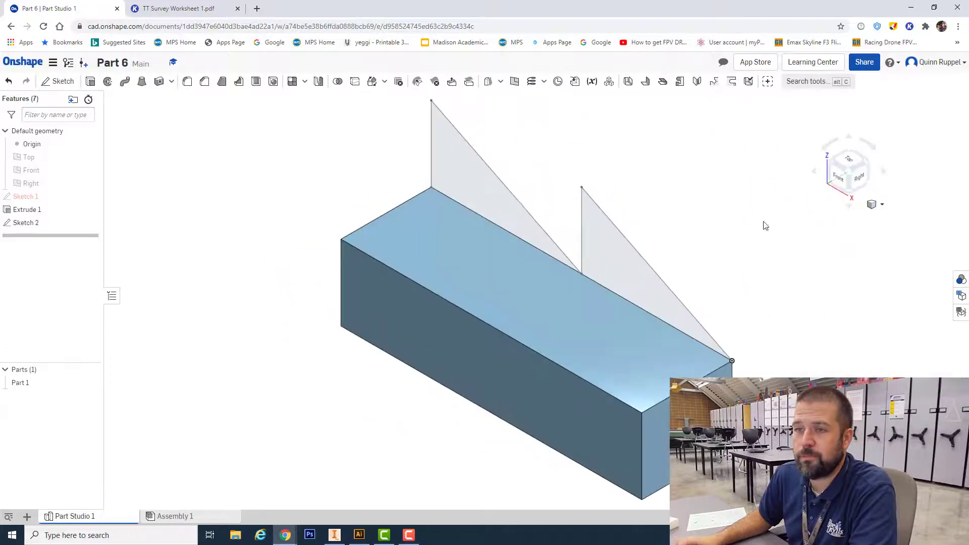
Preview an extrusion of both triangles, flipped to the opposite direction over the block.
left_click(91, 82)
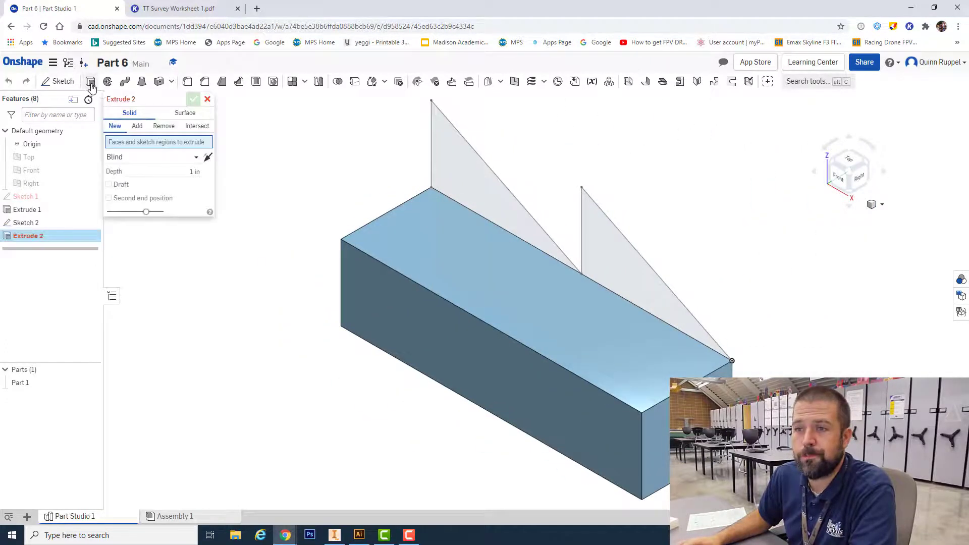
left_click(459, 177)
left_click(610, 266)
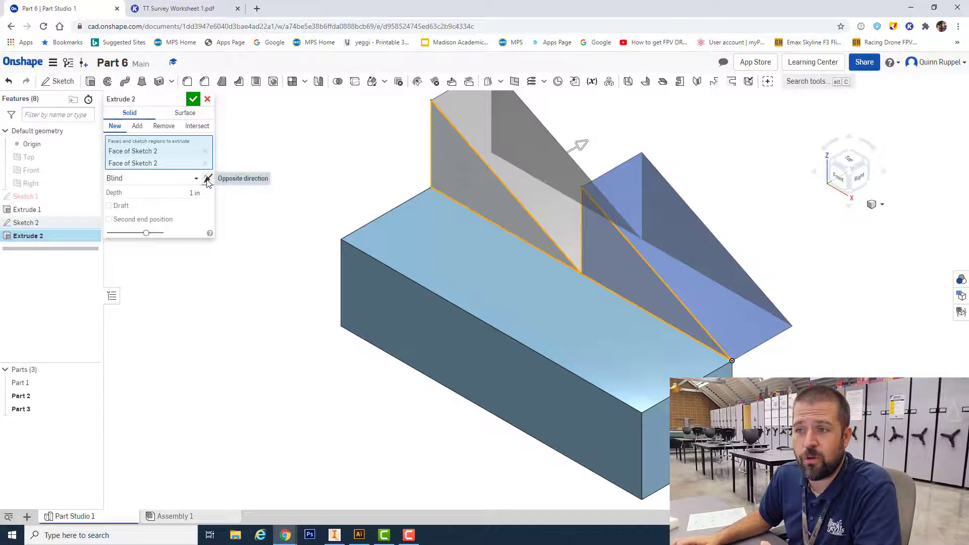
left_click(208, 179)
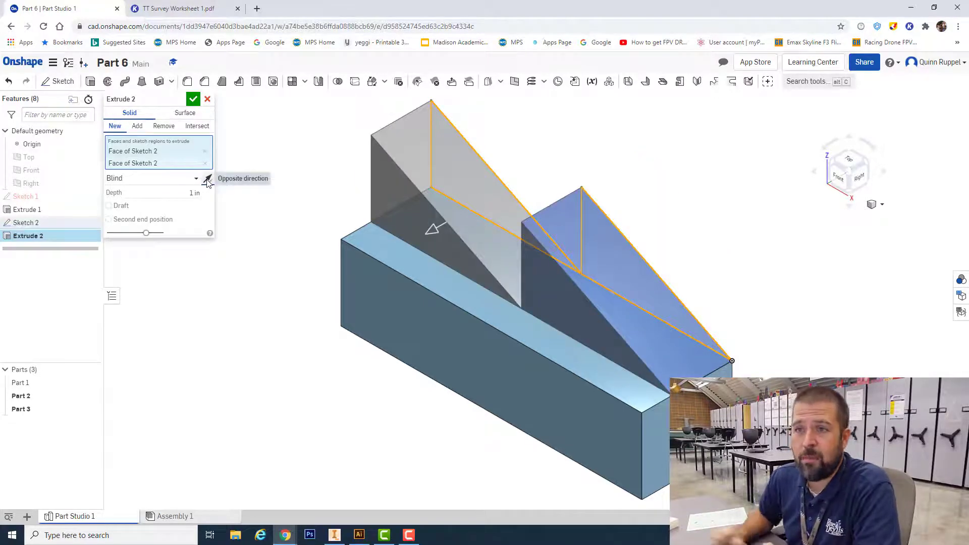
left_click(199, 9)
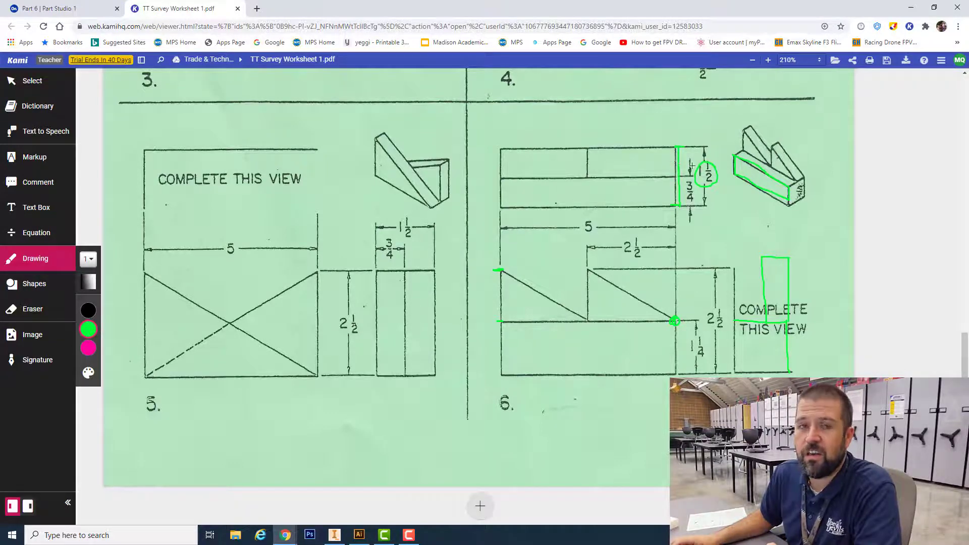
Commit Extrude 2 at 0.75 deep so both ribs merge into Part 1.
left_click(93, 9)
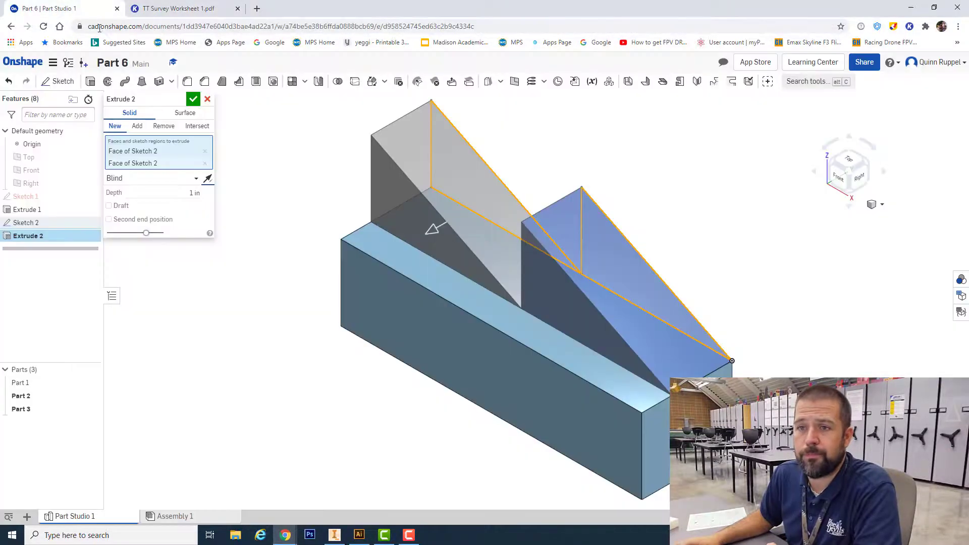
left_click_drag(185, 194, 223, 194)
type(".75")
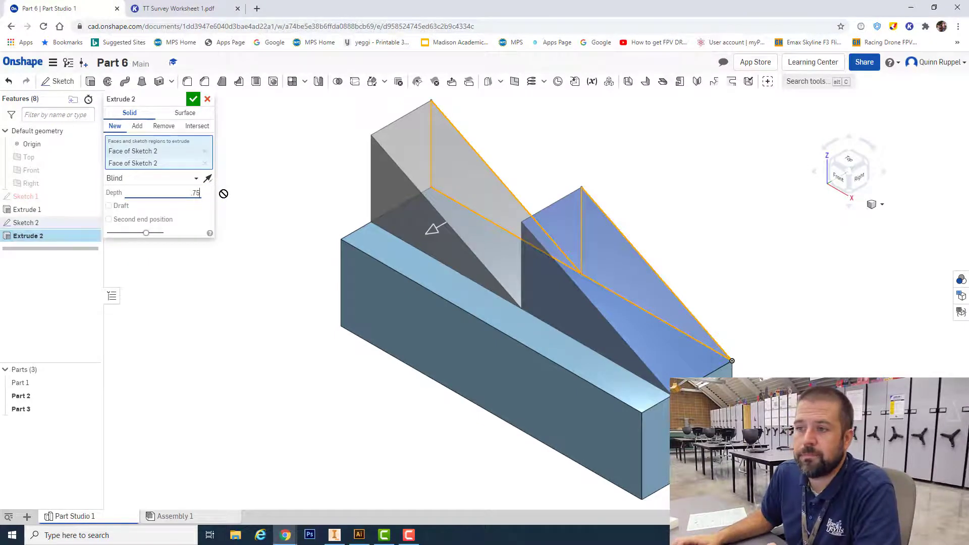
left_click(193, 99)
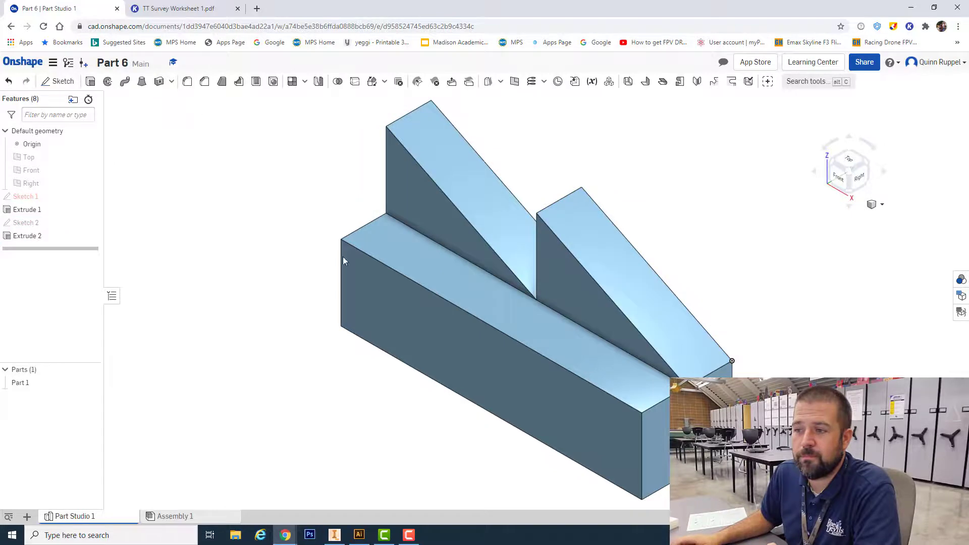
middle_click_drag(730, 321, 678, 312)
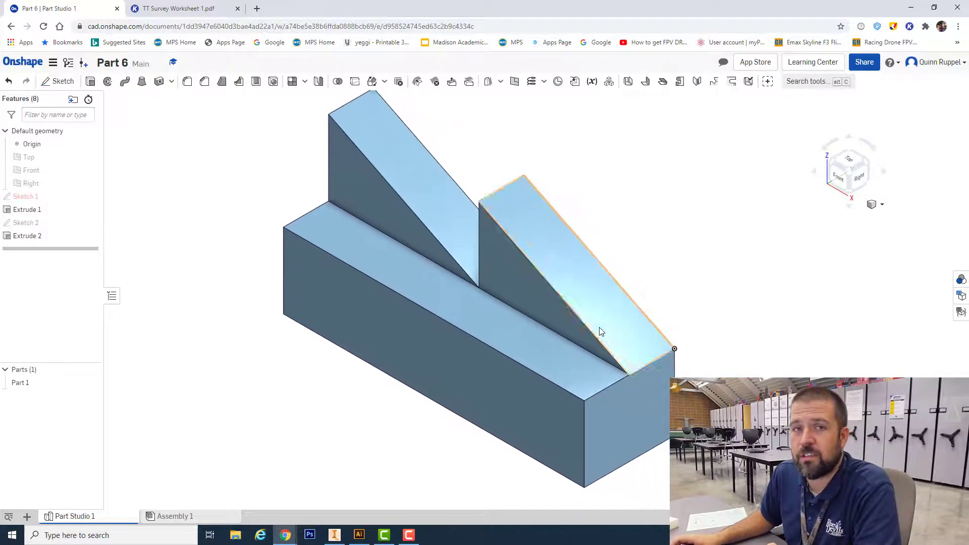
right_click_drag(600, 331, 675, 339)
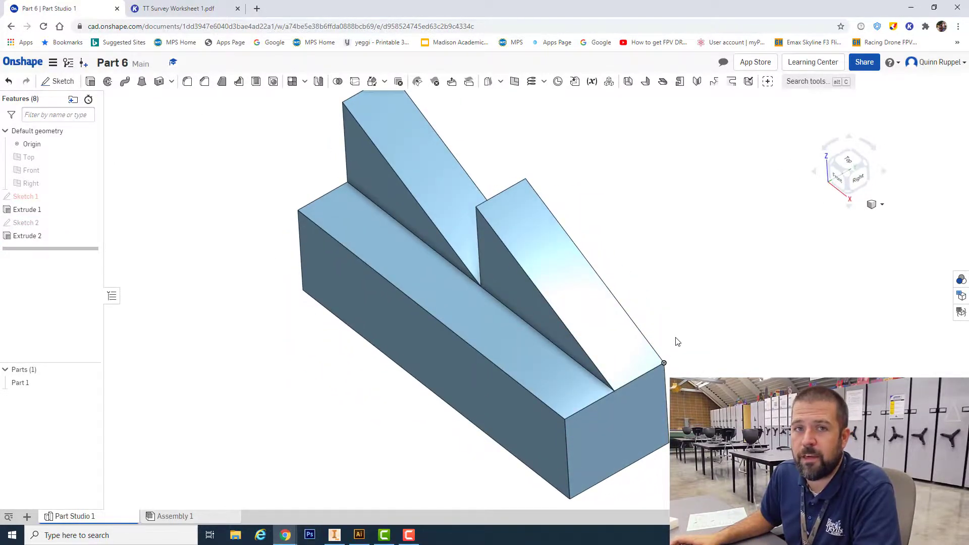